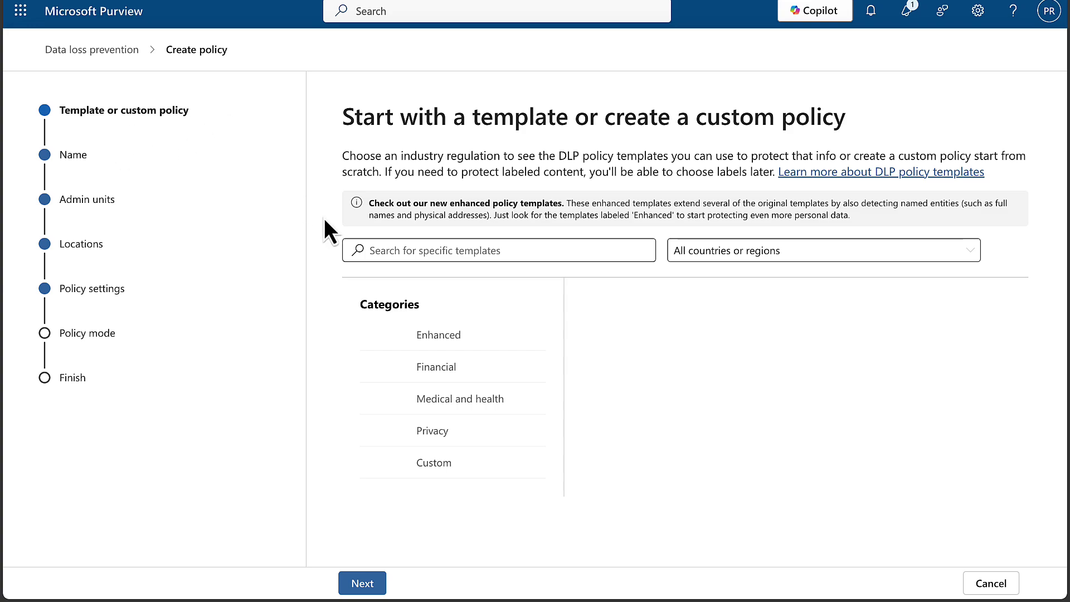
Step: Start a custom policy from the Custom category and name it "Custom policy for Copilot"
left_click(440, 466)
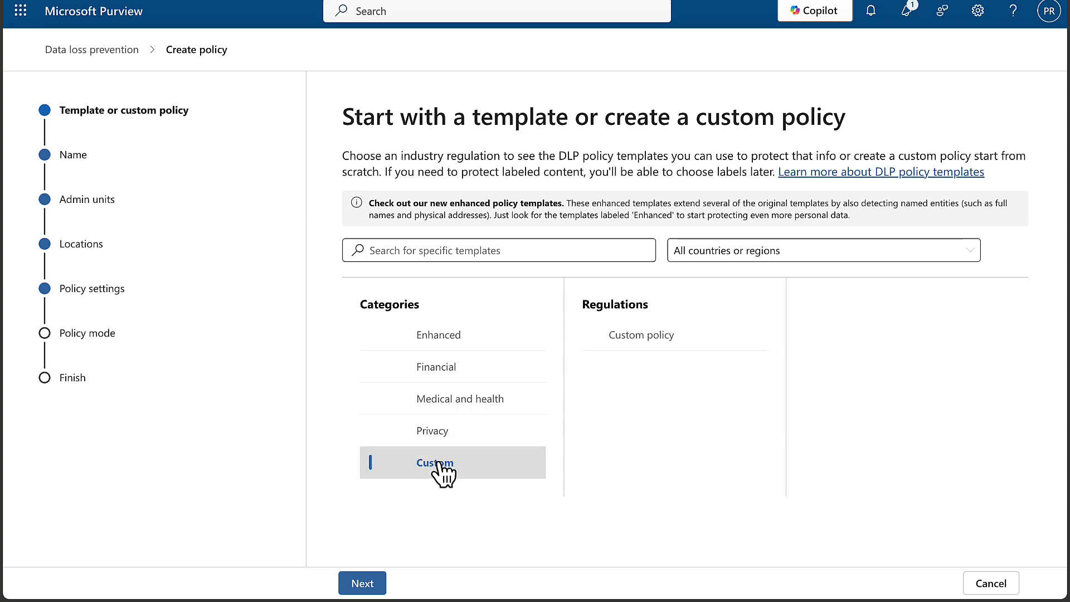
left_click(657, 339)
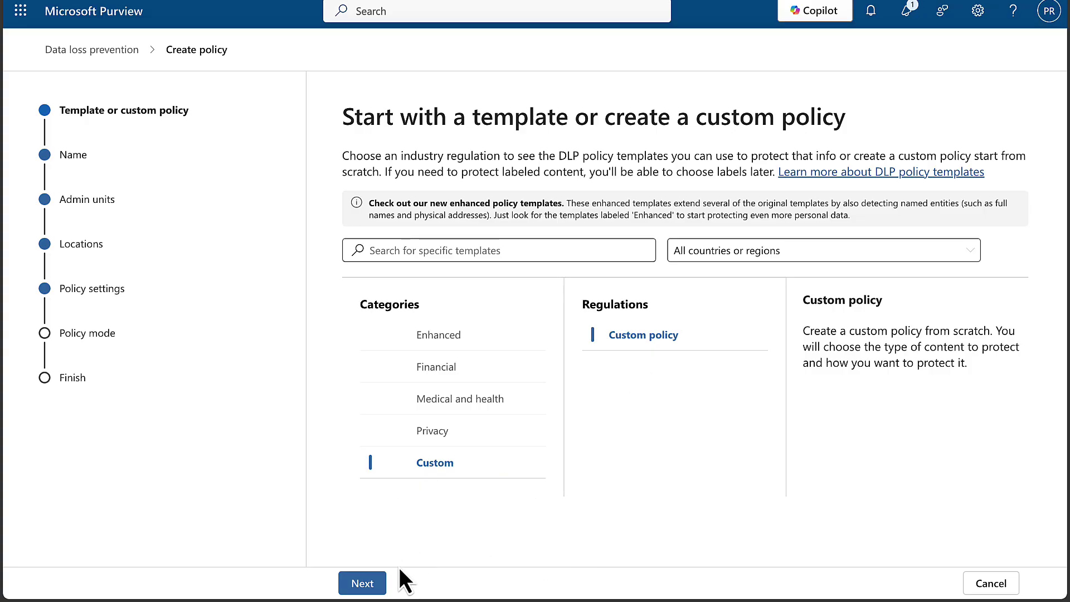
left_click(363, 583)
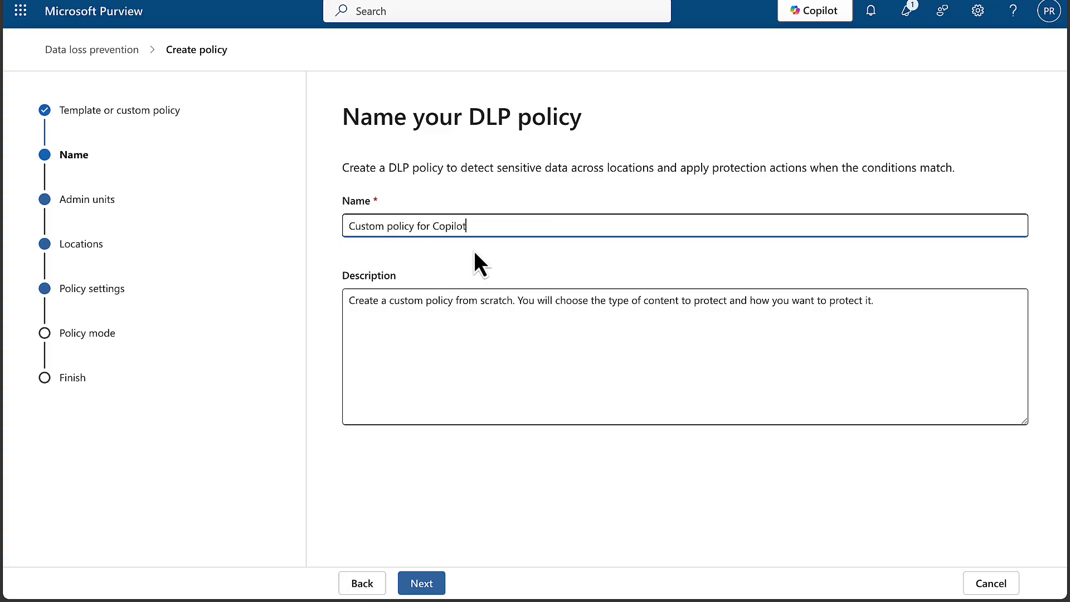
left_click(429, 583)
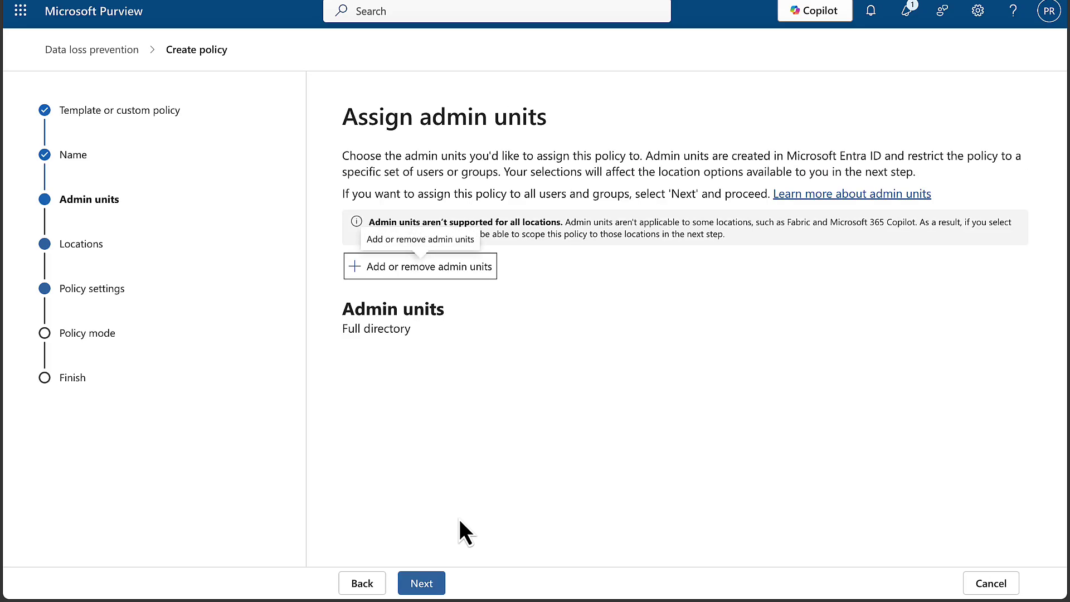
Step: Keep the full directory as admin units and apply the policy to the Microsoft 365 Copilot (preview) location
left_click(424, 585)
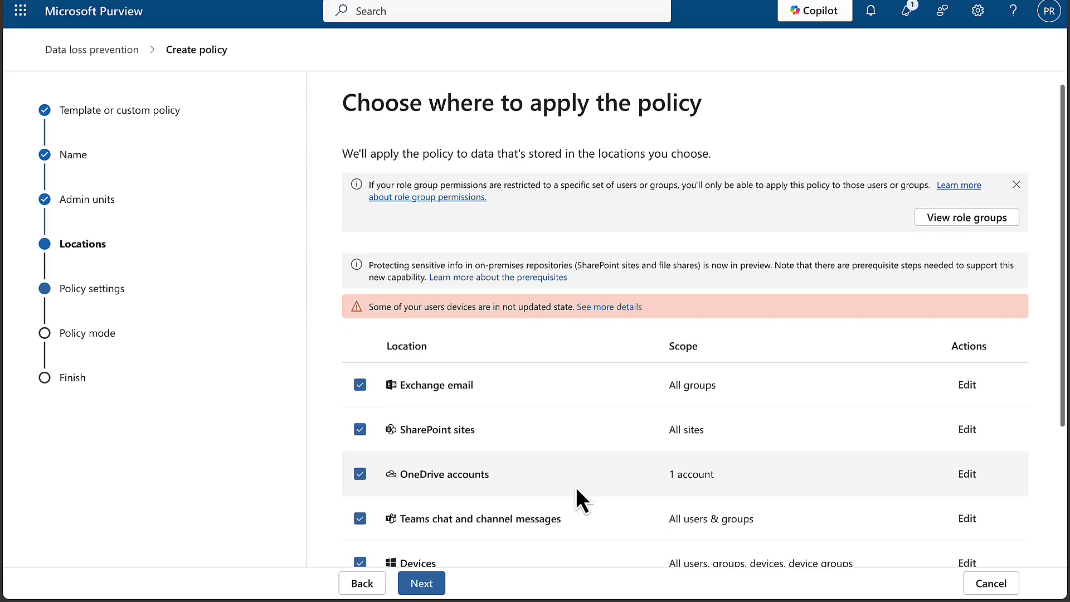
scroll(577, 488, "down", 4)
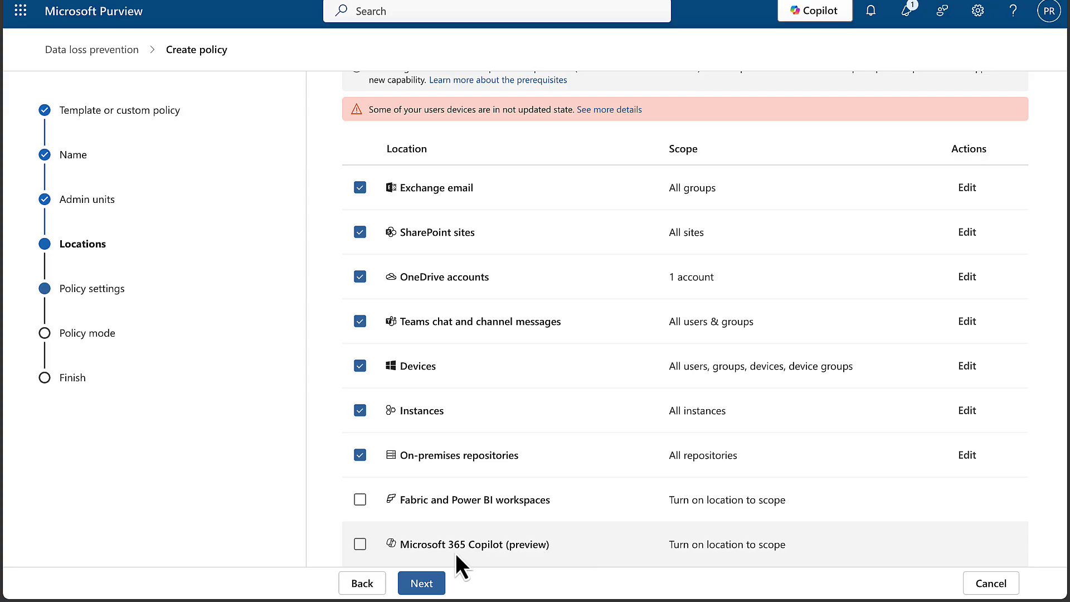
left_click(360, 544)
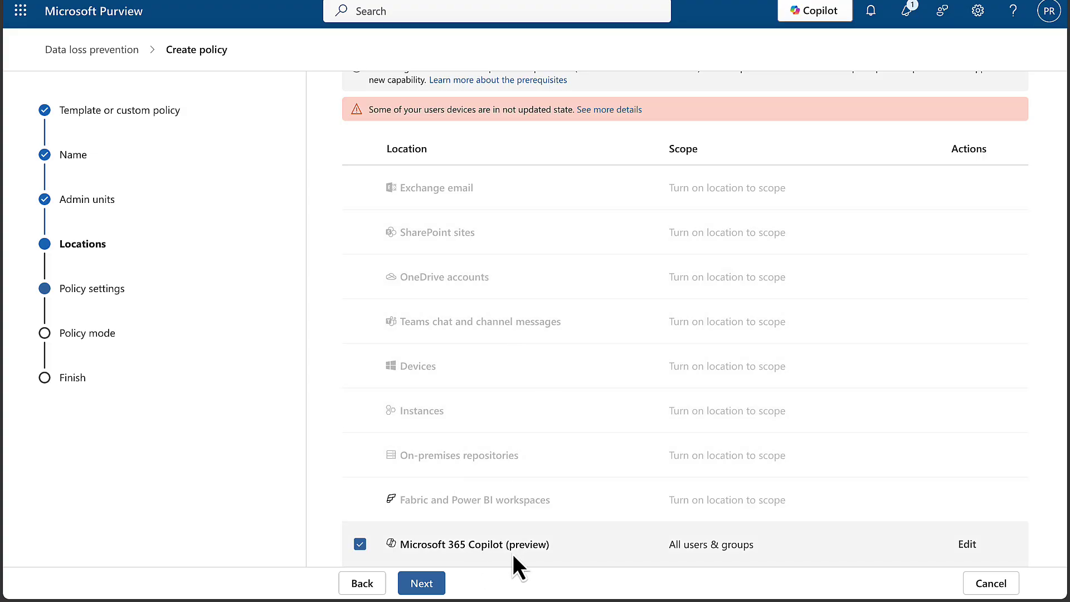
left_click(422, 583)
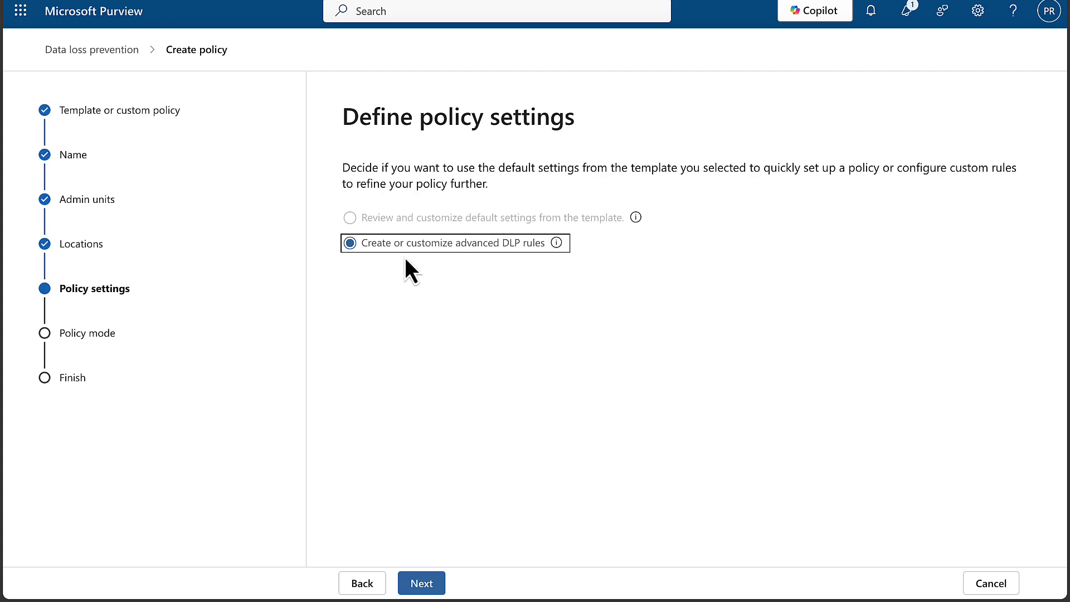
Step: Create an advanced DLP rule named "Copilot rule" with the description "Describe it"
left_click(423, 585)
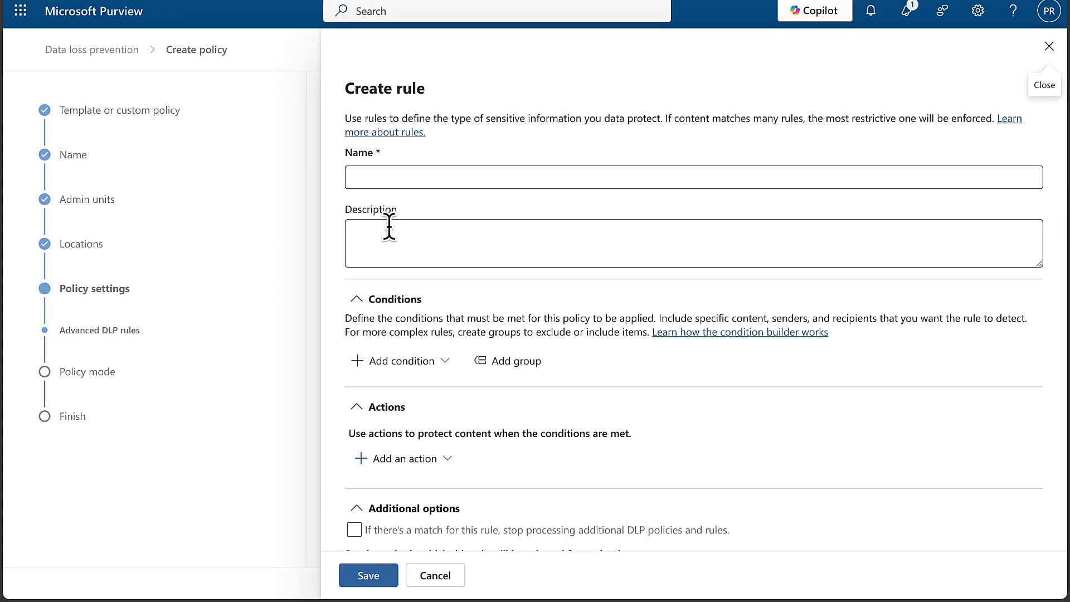
left_click(387, 176)
type("Copilot")
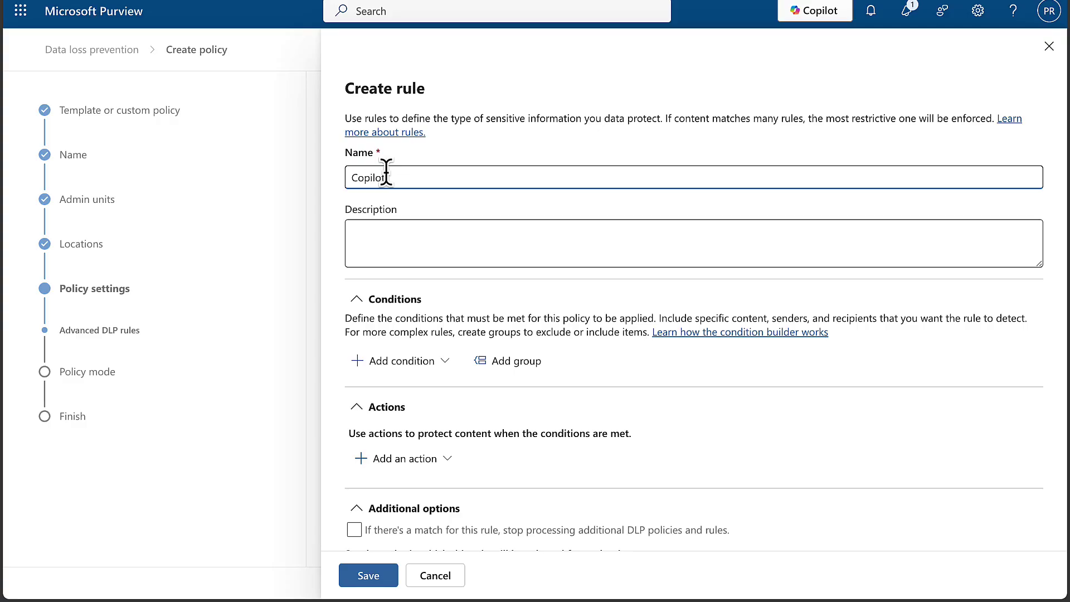
type(" rule")
left_click(407, 232)
type("De")
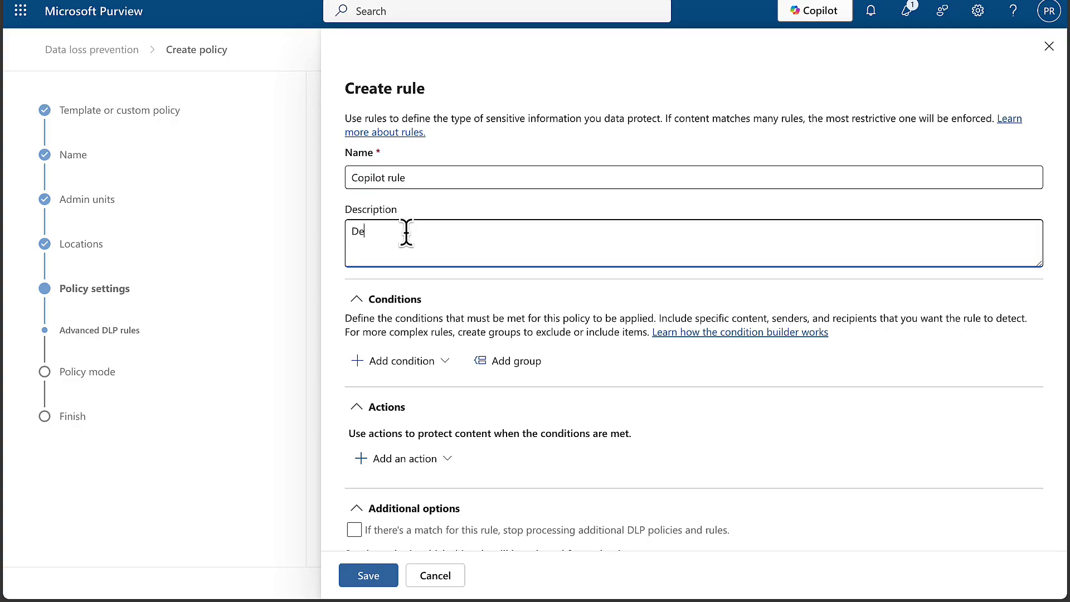
type("scribe it")
Step: Add a Content contains condition to the rule for the Highly Confidential sensitivity label
scroll(552, 368, "down", 1)
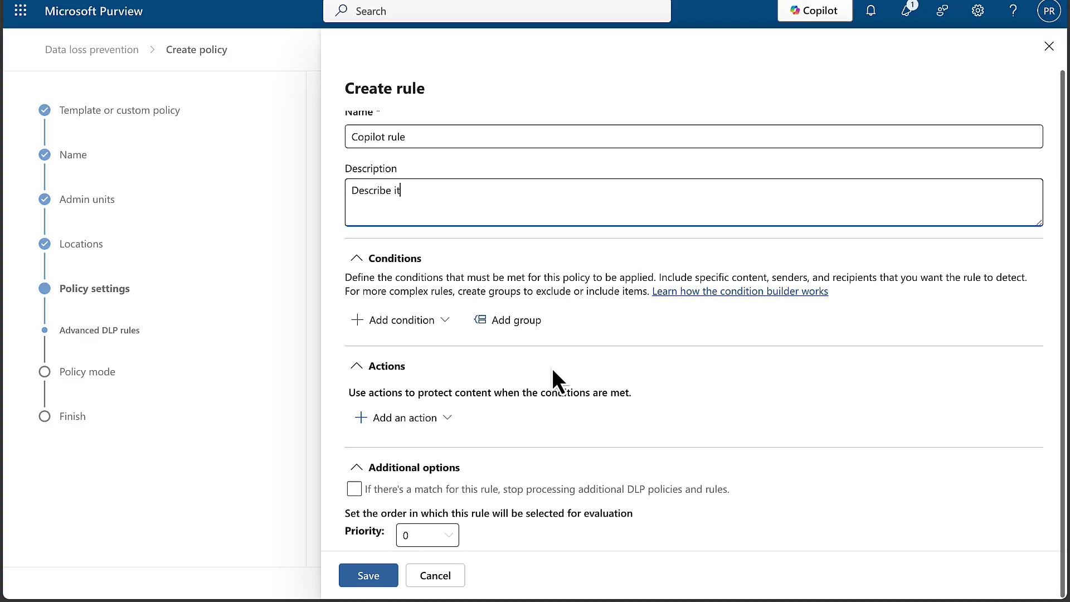
left_click(440, 322)
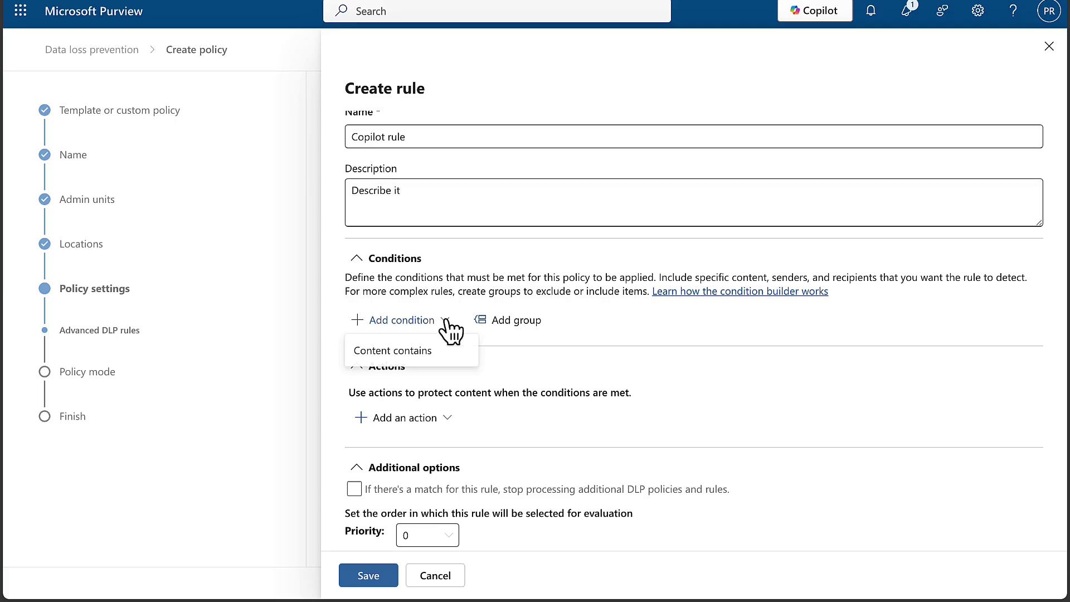
left_click(404, 351)
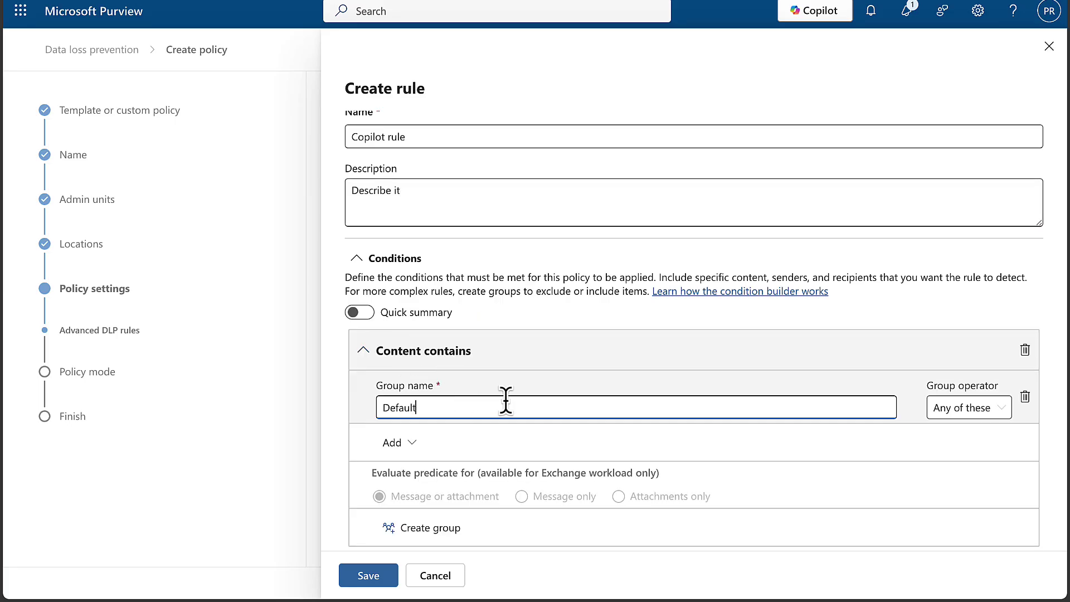
scroll(640, 394, "down", 1)
left_click(416, 383)
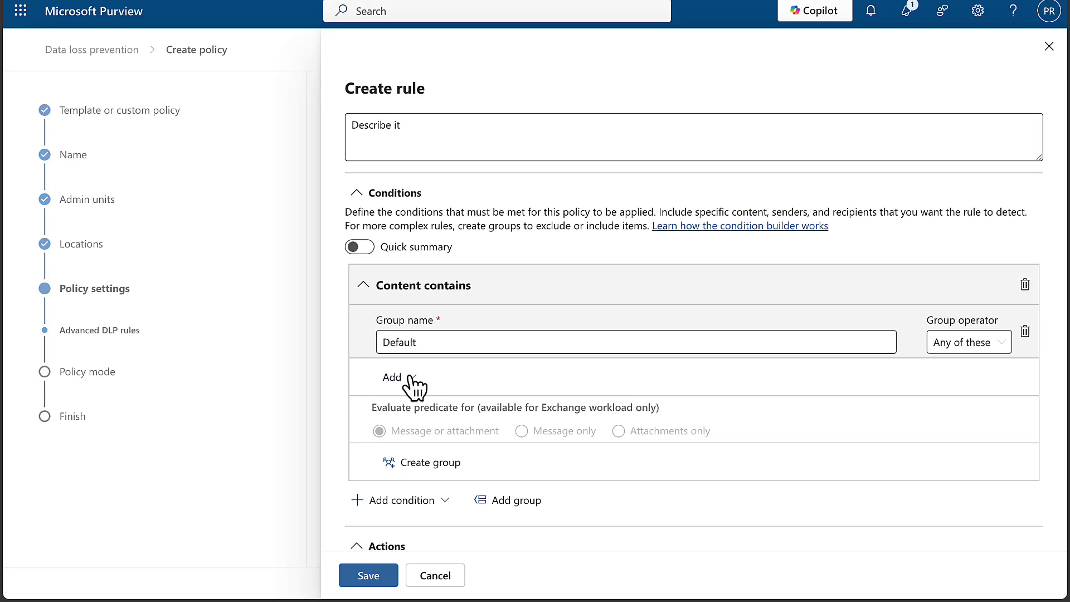
left_click(417, 409)
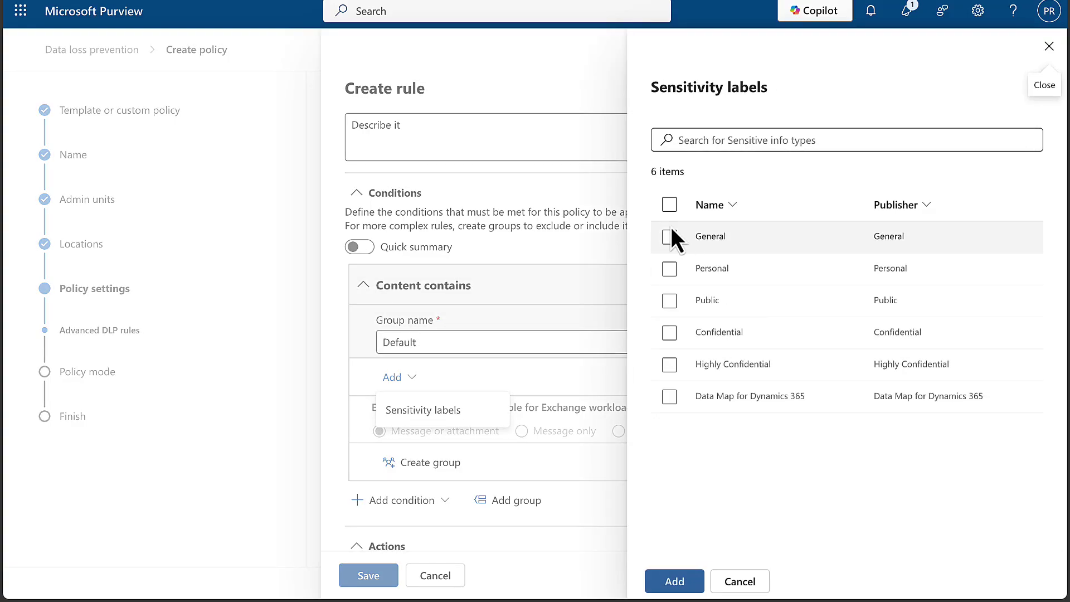
left_click(671, 368)
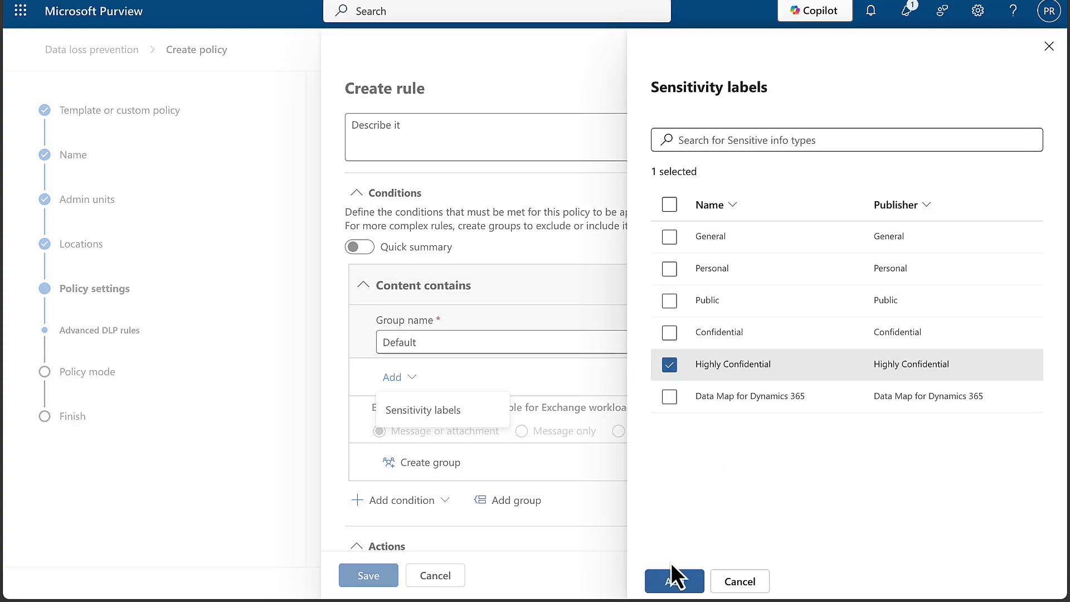
left_click(673, 580)
scroll(672, 399, "down", 2)
scroll(671, 400, "down", 3)
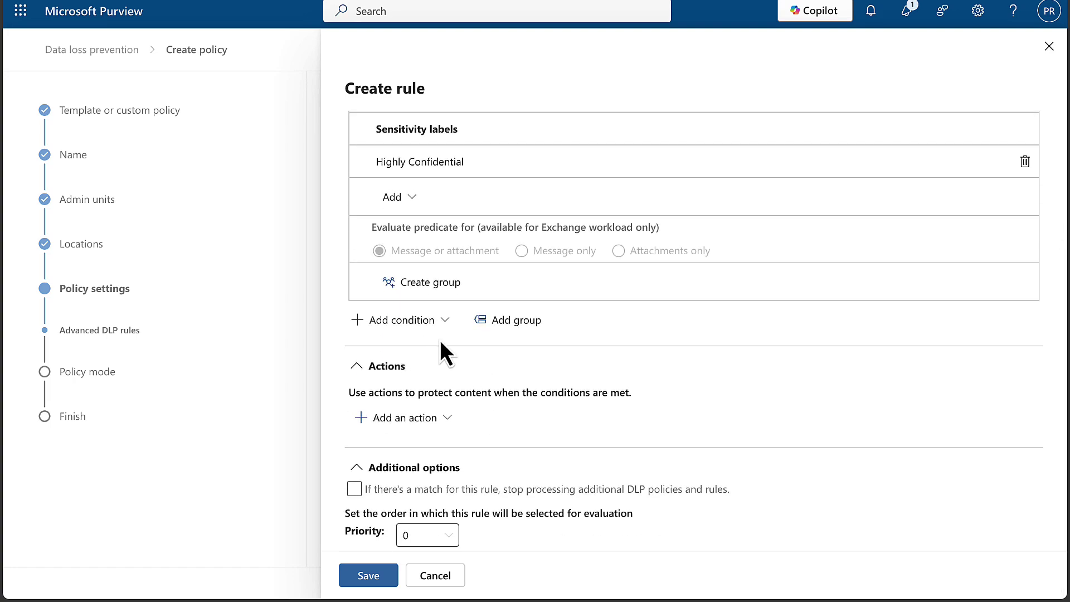
left_click(444, 321)
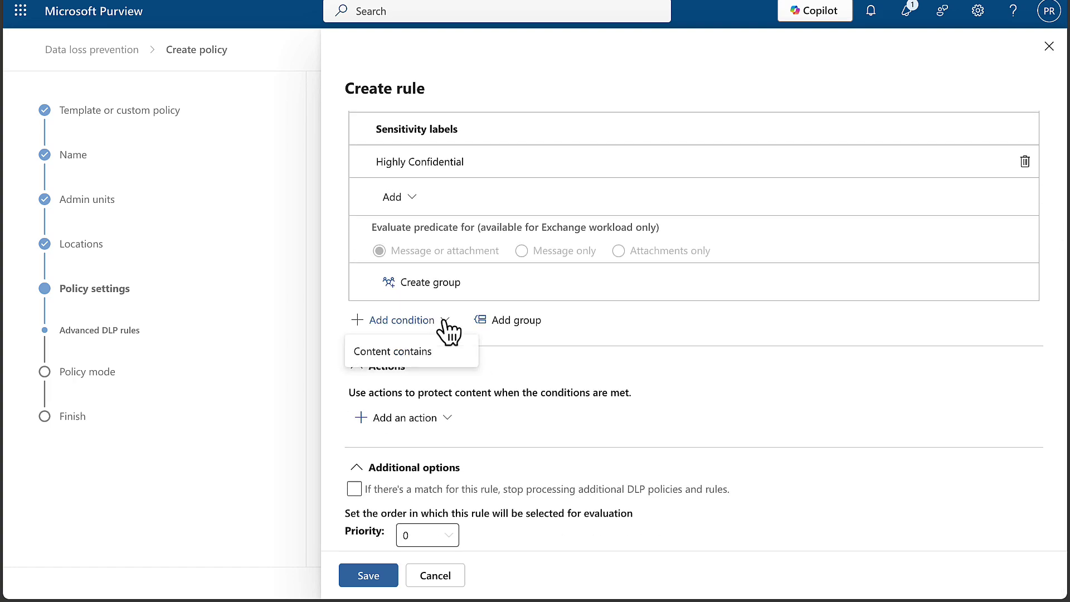
left_click(413, 356)
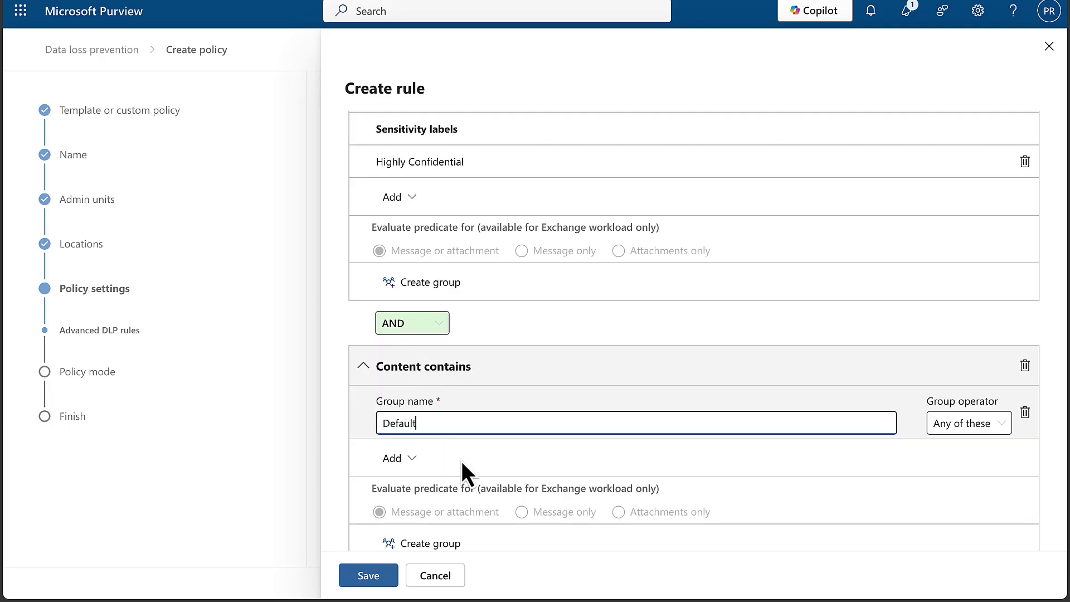
scroll(461, 460, "down", 3)
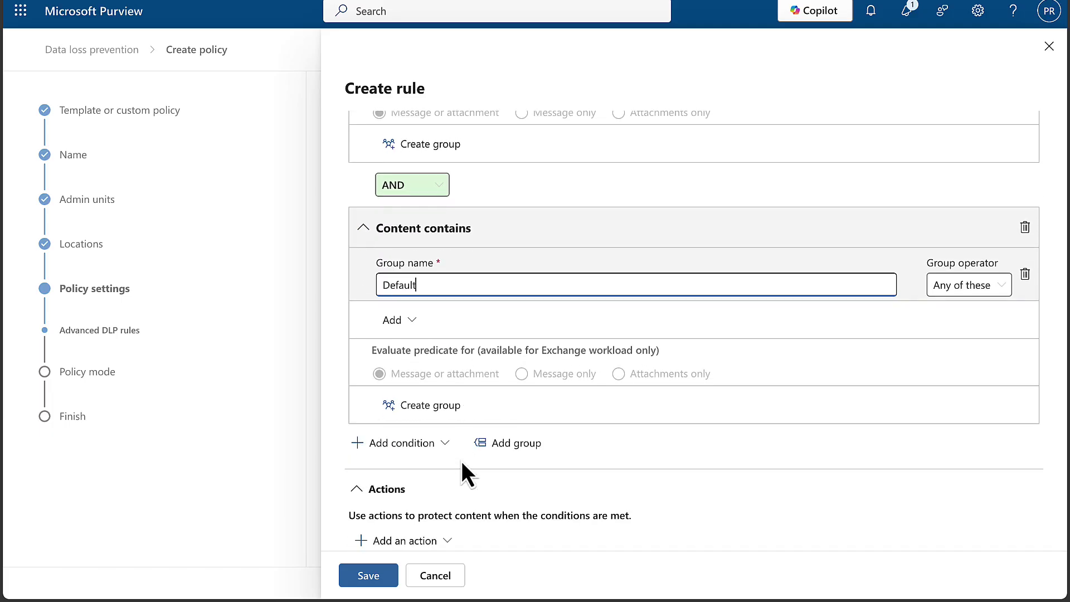
scroll(462, 461, "down", 1)
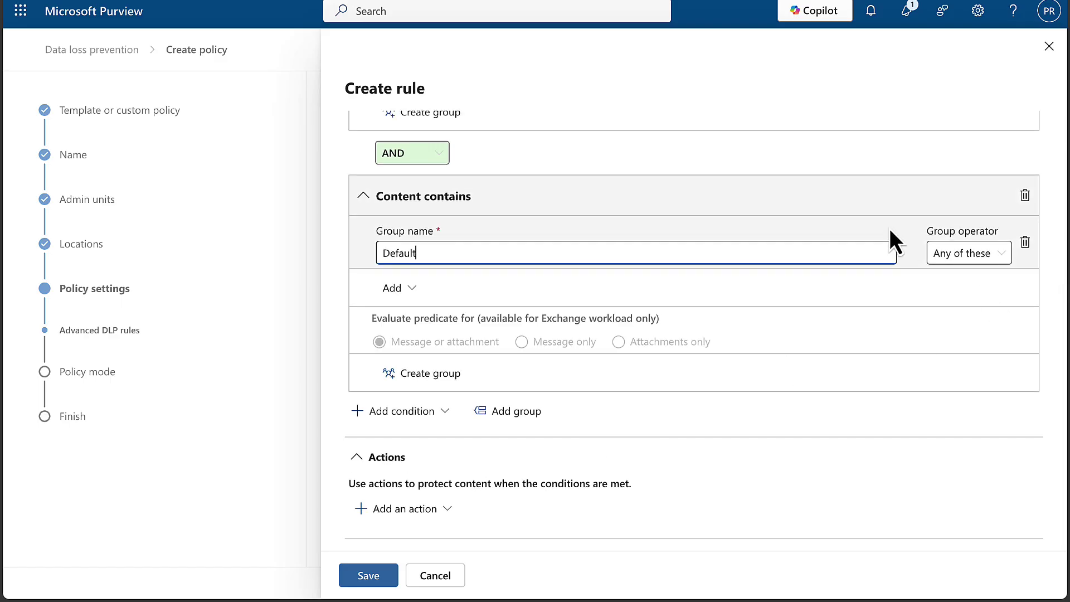
left_click(1024, 196)
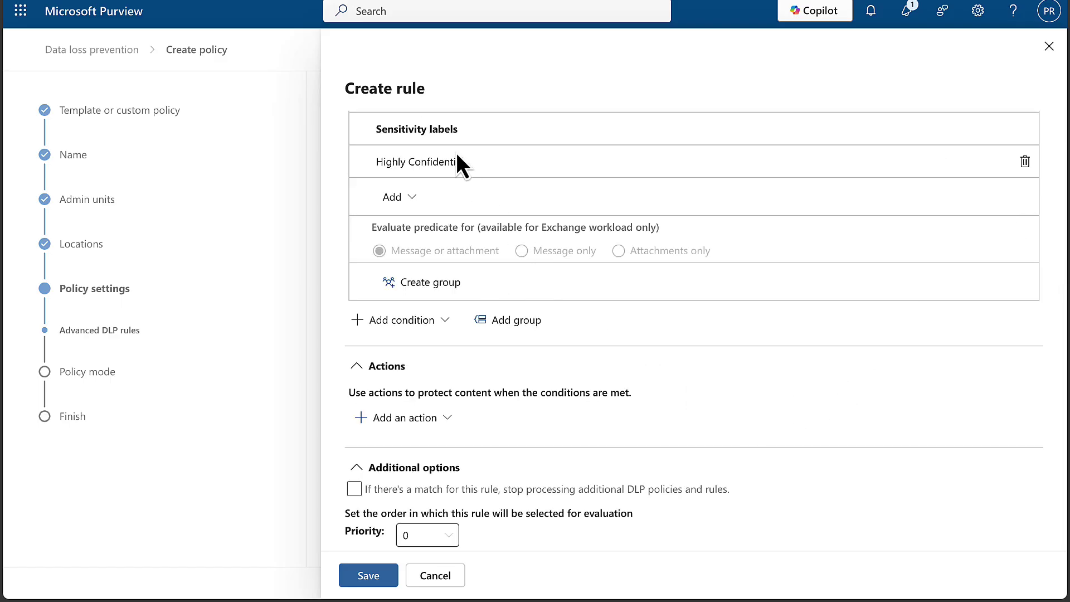
Step: Add the action Prevent Copilot from processing content (preview) and save the rule
left_click(440, 418)
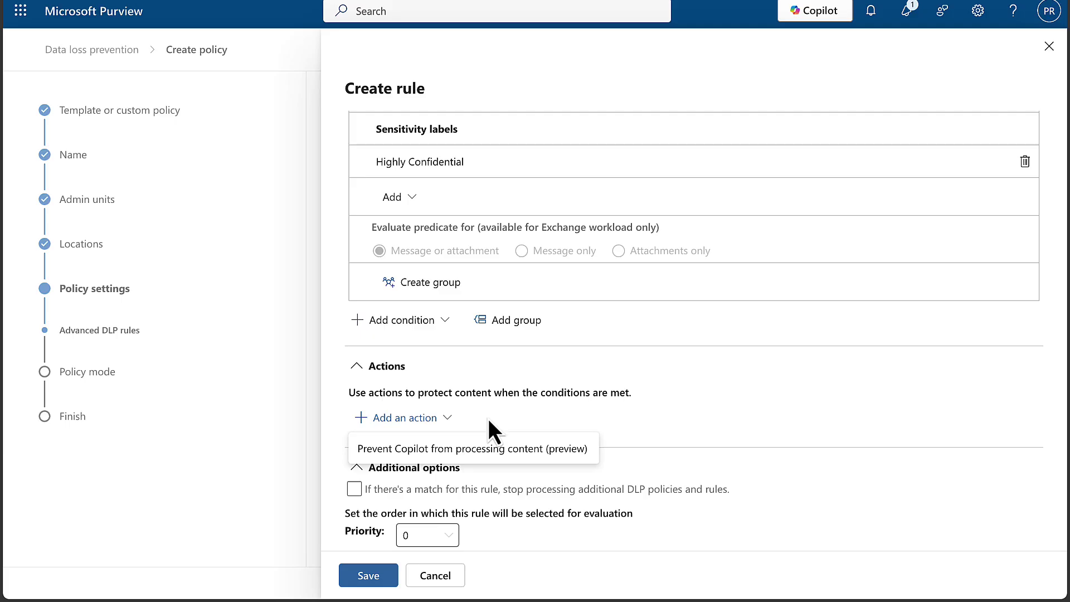
left_click(500, 452)
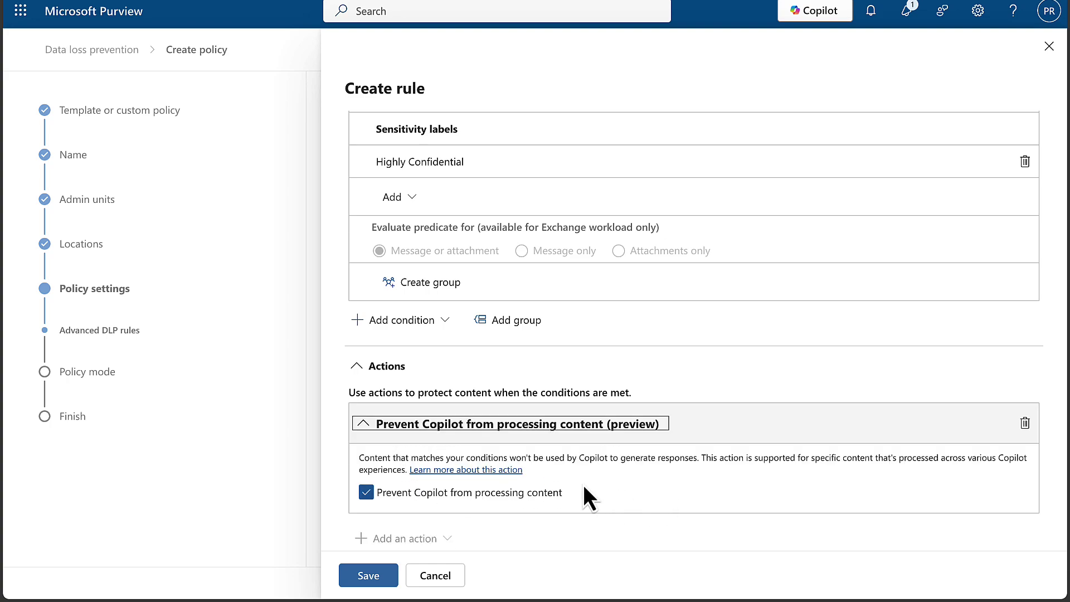
scroll(619, 486, "down", 2)
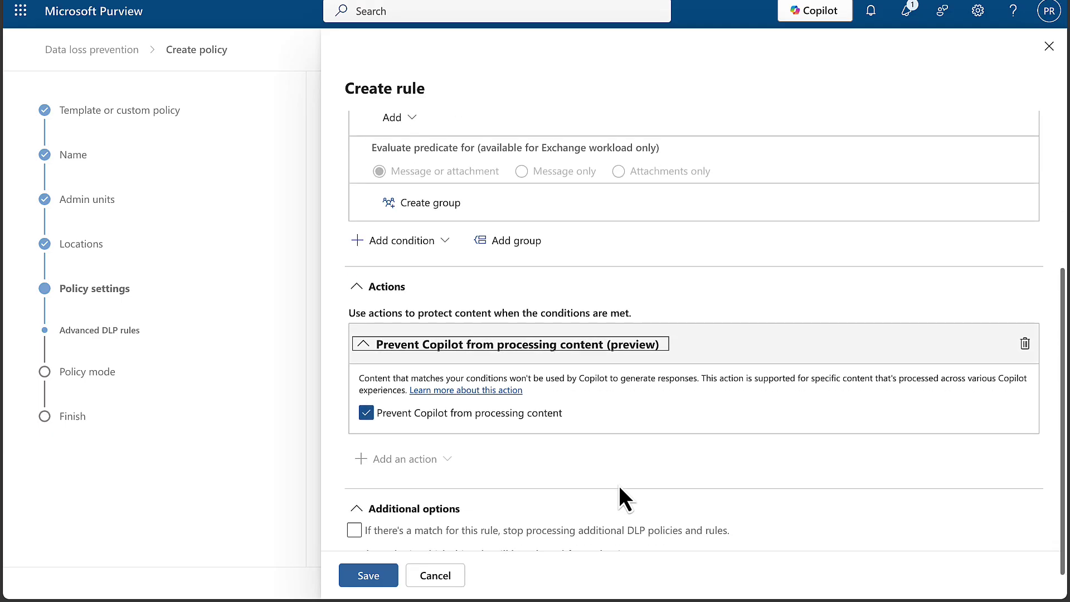
scroll(633, 428, "down", 1)
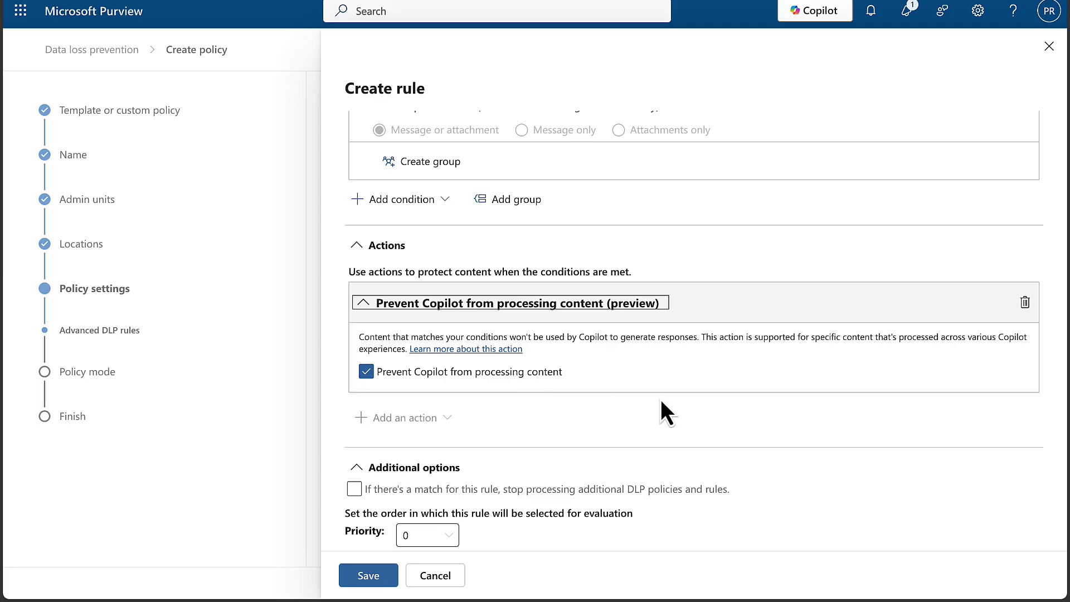
left_click(369, 575)
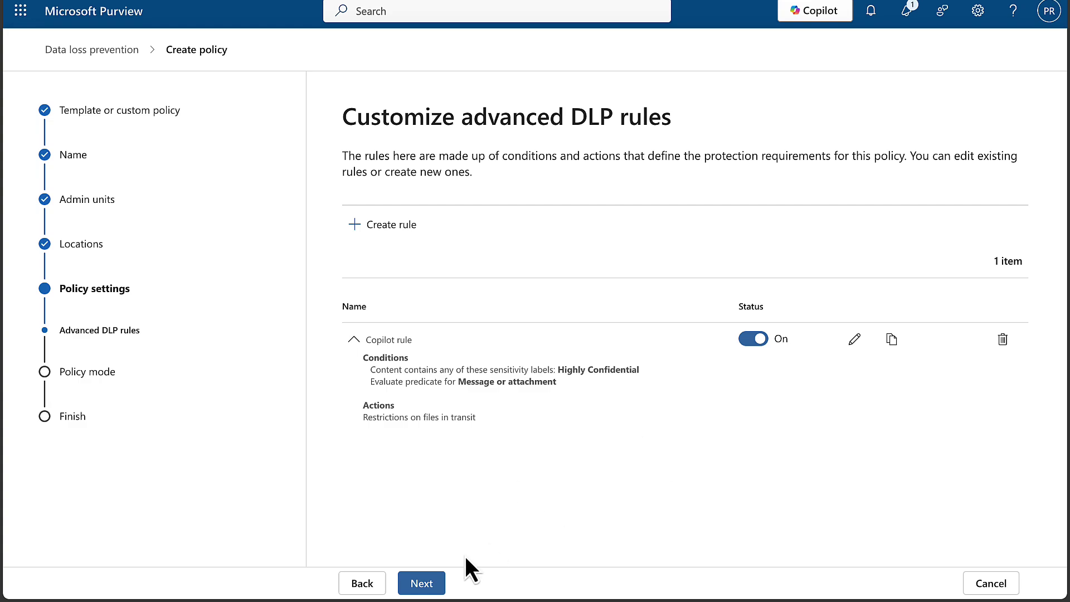
Step: Keep the policy mode at Turn the policy on immediately and submit the policy
left_click(425, 583)
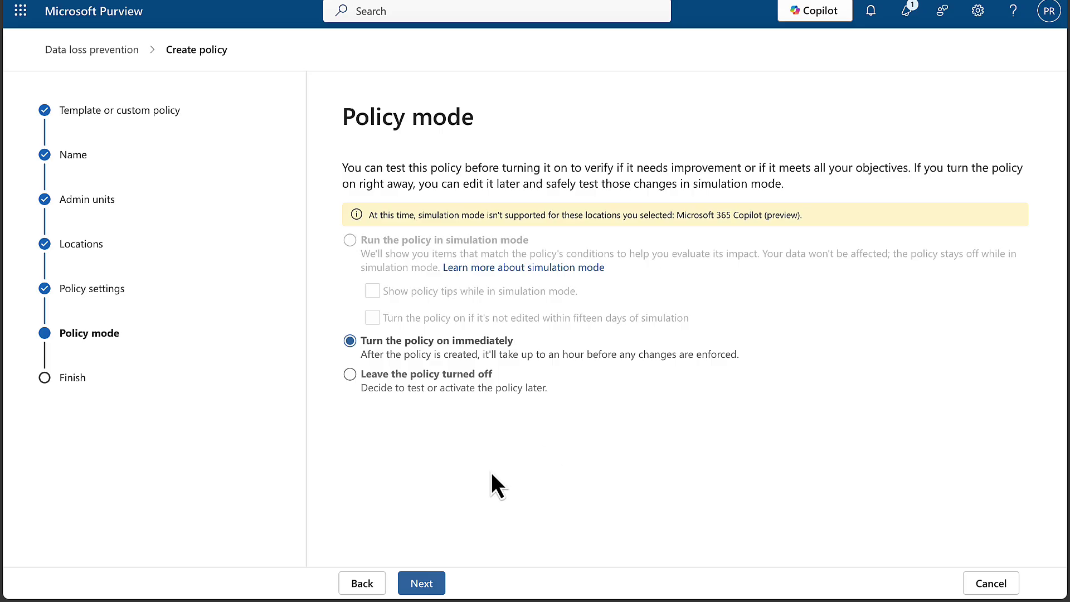
left_click(424, 584)
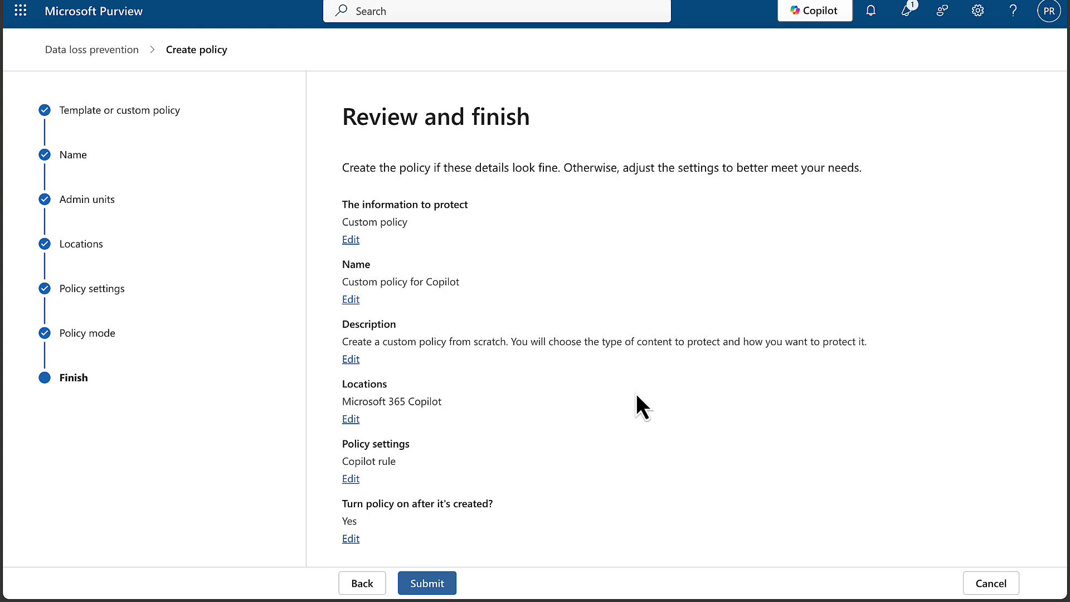
left_click(439, 583)
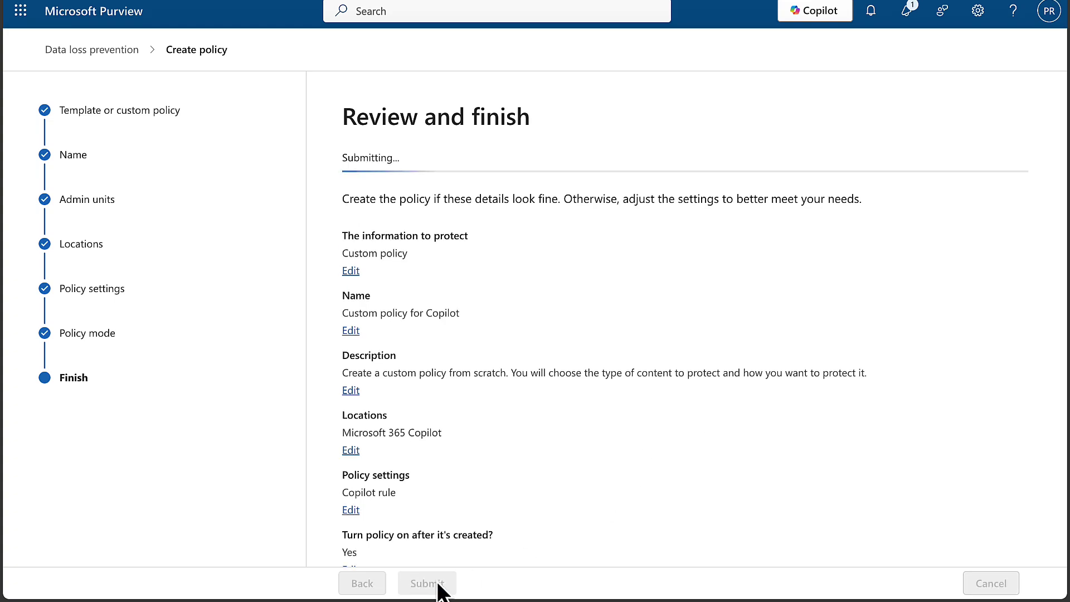